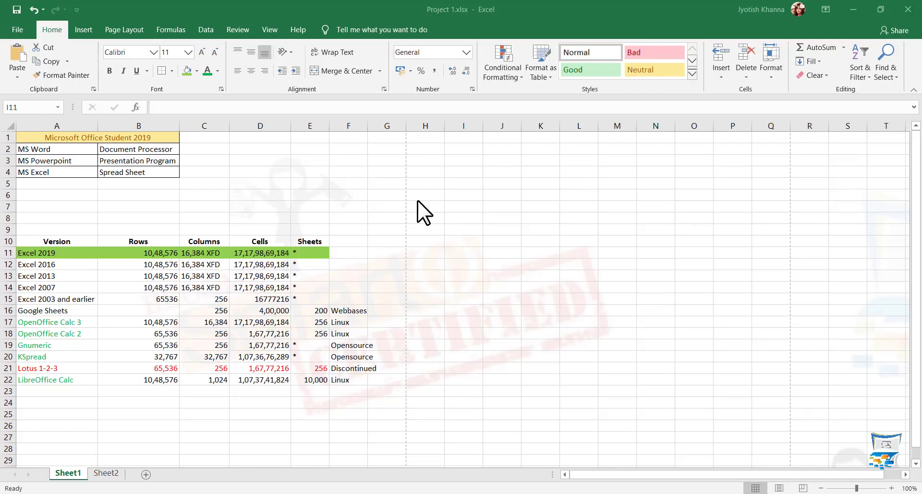
# Step: Examine the Microsoft Office Student 2019 table, covering Word, Powerpoint and Excel with their program types
pyautogui.click(113, 149)
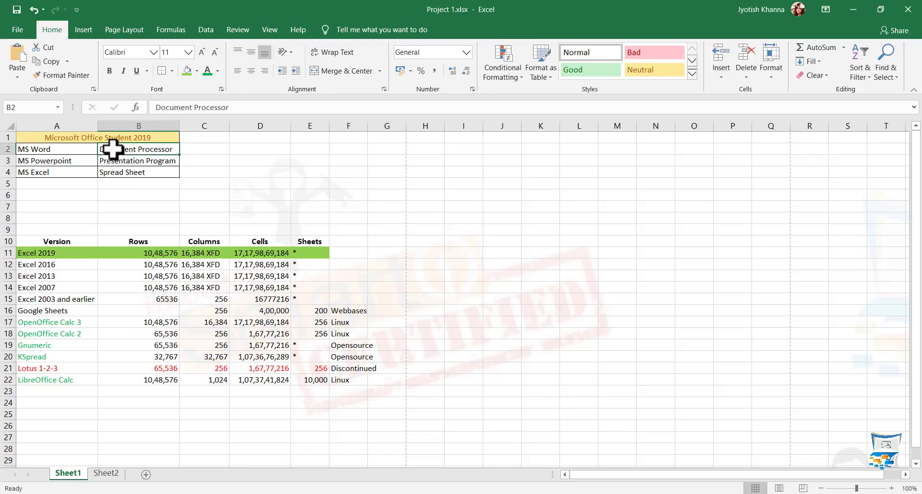
pyautogui.click(64, 163)
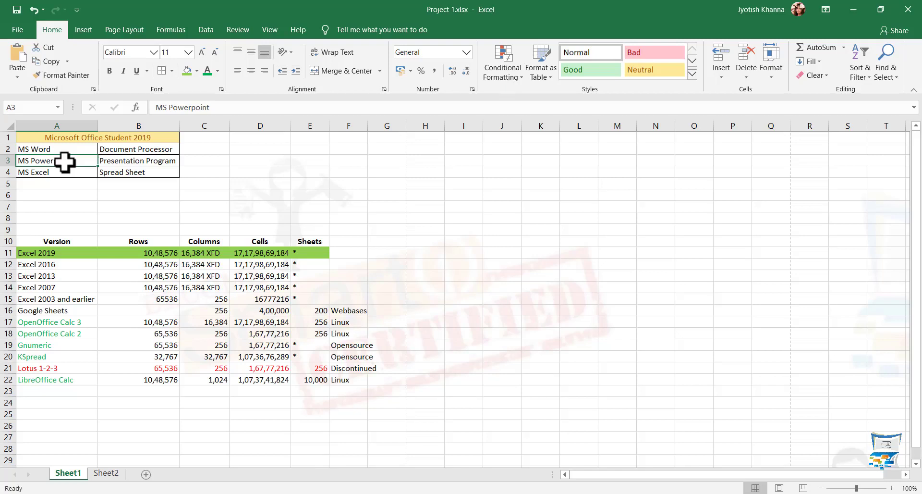
pyautogui.click(55, 172)
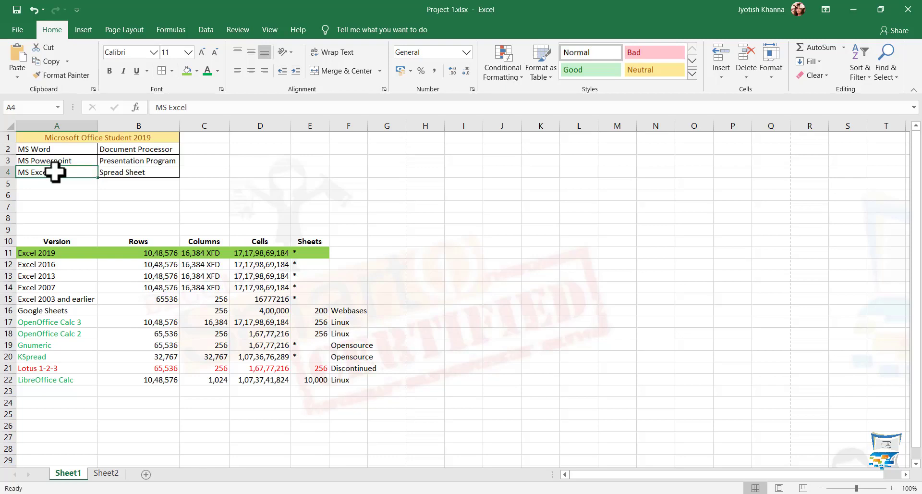
pyautogui.click(152, 174)
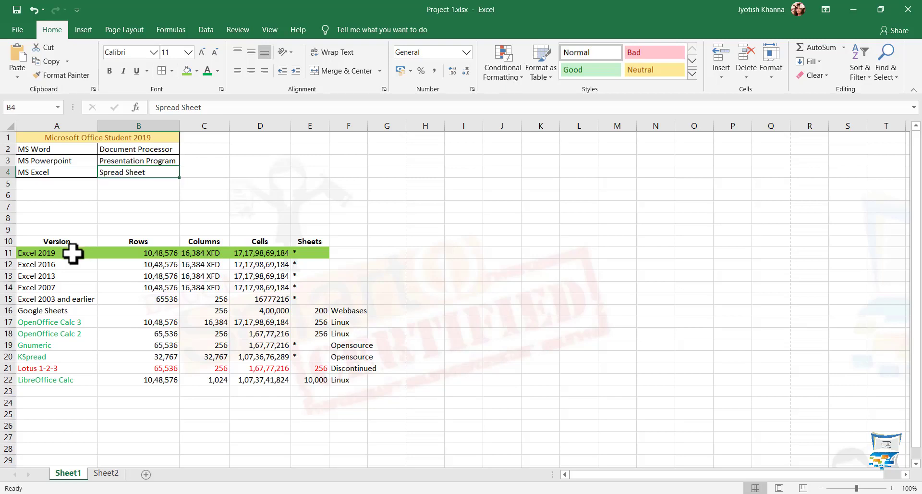
# Step: Examine the spreadsheet programs other than Excel in the version table, from Google Sheets to LibreOffice Calc, with their platform notes in column F
pyautogui.click(62, 381)
pyautogui.click(65, 313)
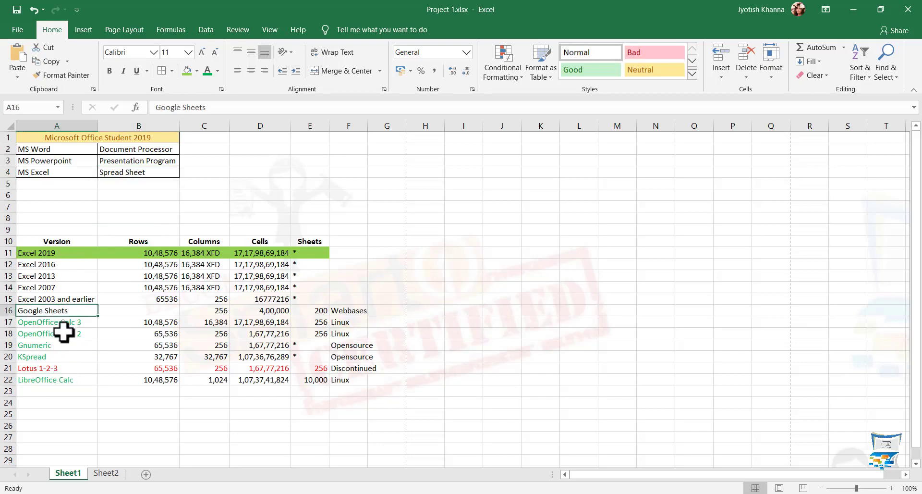
pyautogui.click(64, 324)
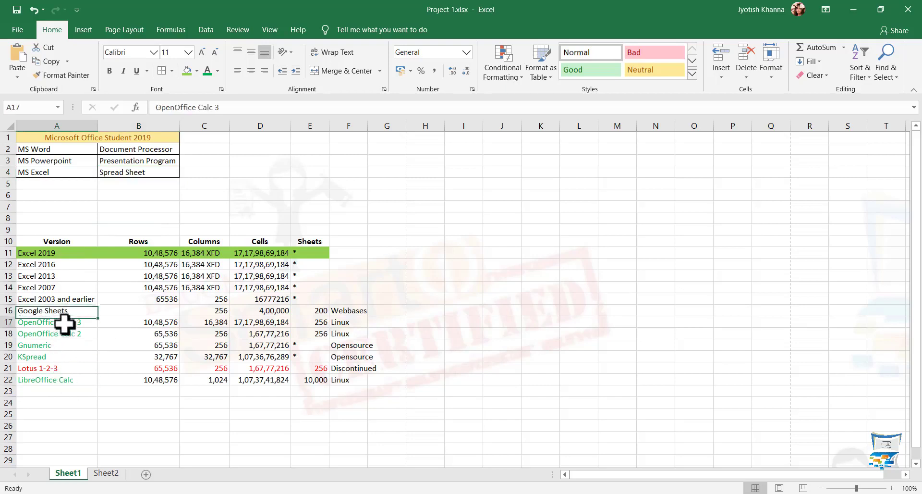
pyautogui.click(60, 347)
pyautogui.click(58, 358)
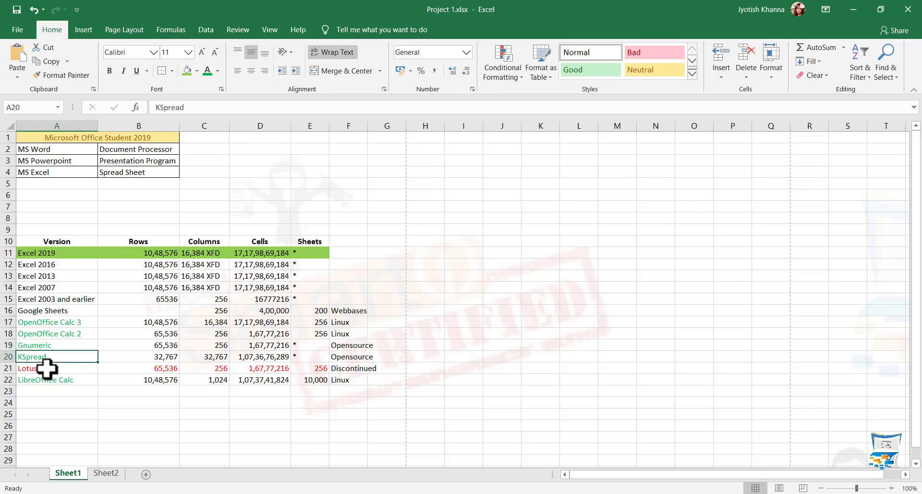
pyautogui.click(46, 368)
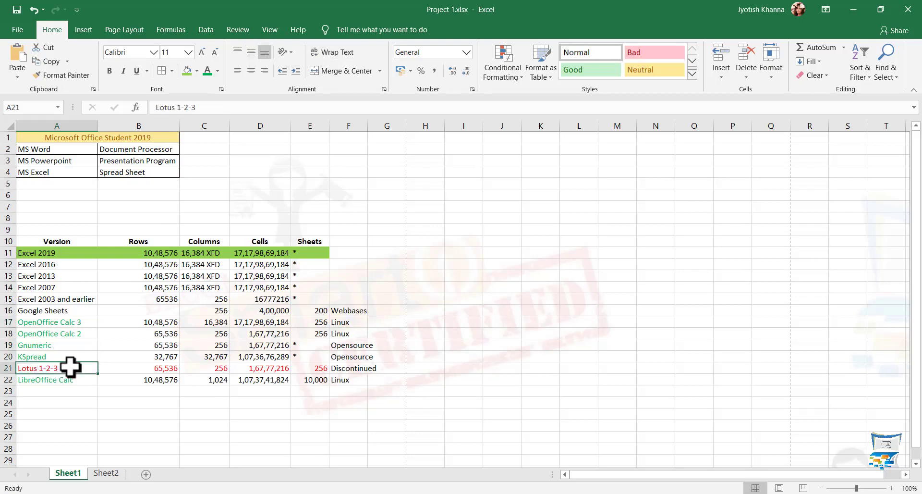
pyautogui.click(339, 368)
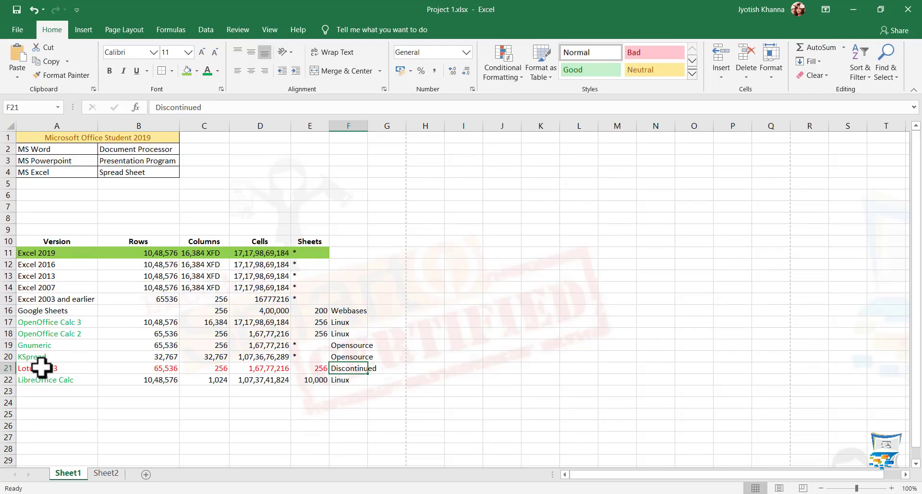
pyautogui.click(72, 368)
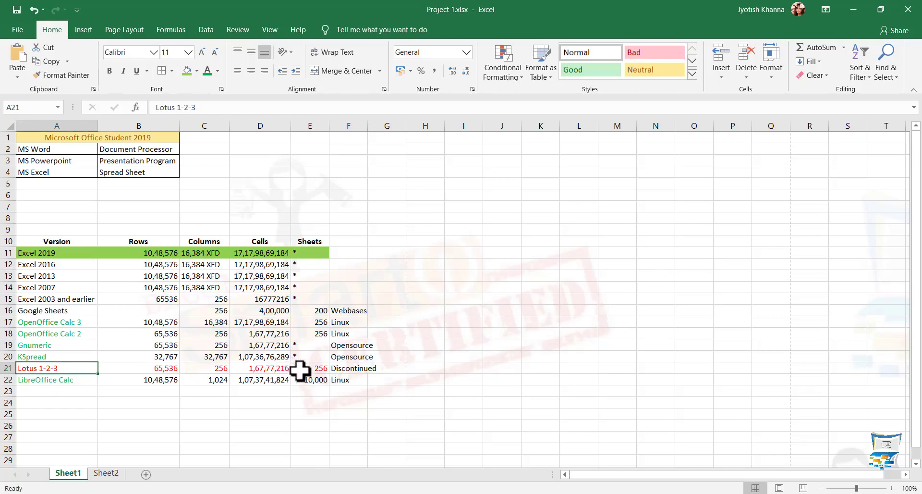
pyautogui.click(48, 379)
pyautogui.click(63, 336)
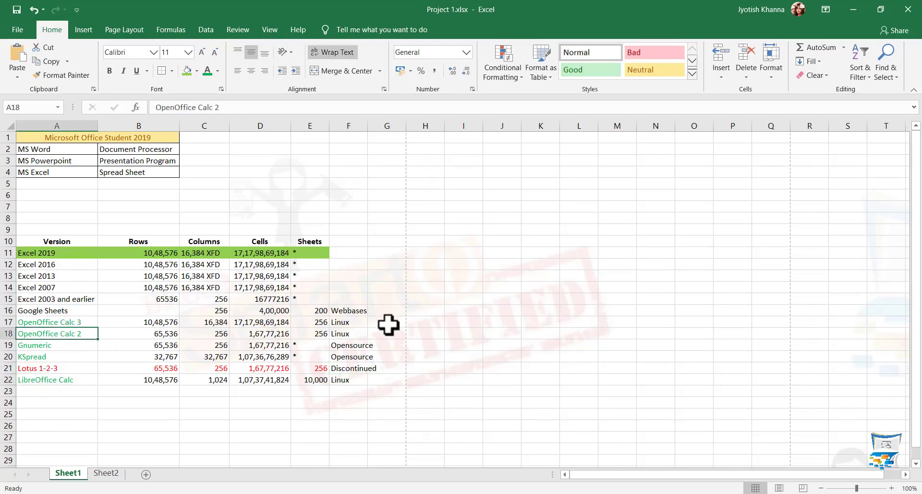
pyautogui.moveTo(352, 321); pyautogui.dragTo(352, 333)
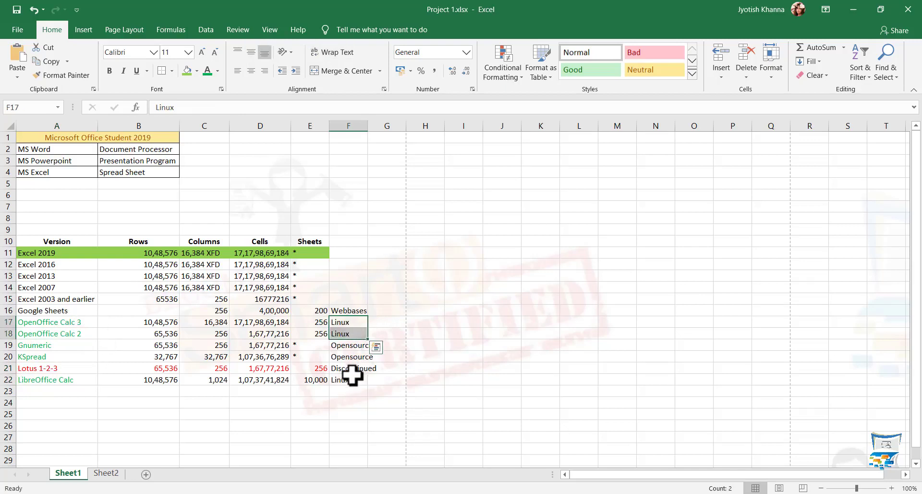
pyautogui.click(352, 380)
# Step: Correct the Google Sheets note in cell F16 to read Webbased
pyautogui.click(76, 309)
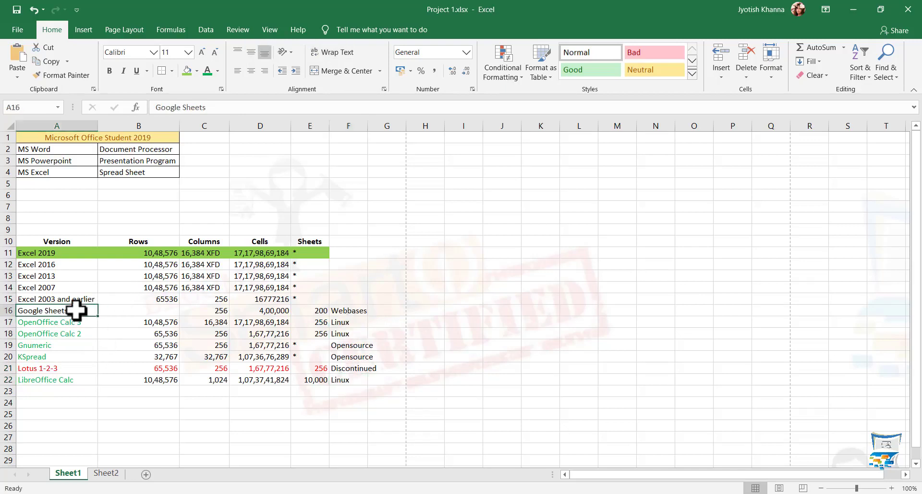
pyautogui.click(341, 311)
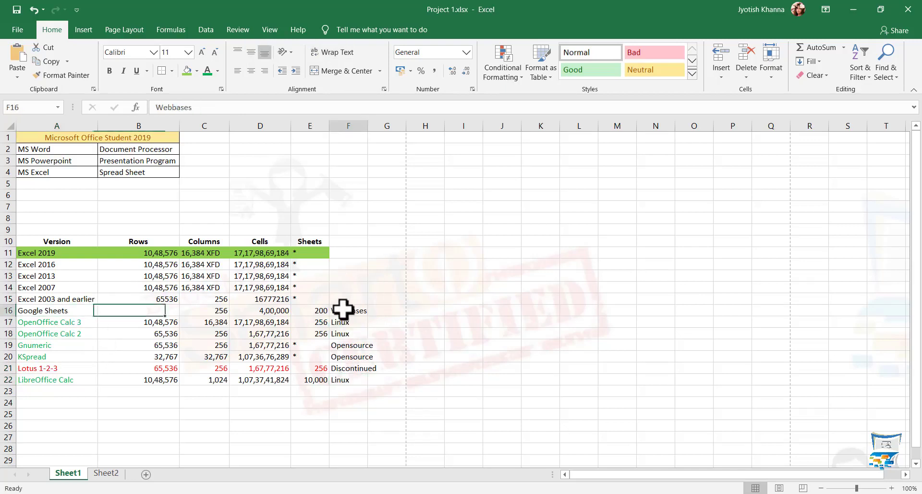
pyautogui.click(231, 107)
pyautogui.press('BackSpace')
pyautogui.write('d')
pyautogui.click(76, 310)
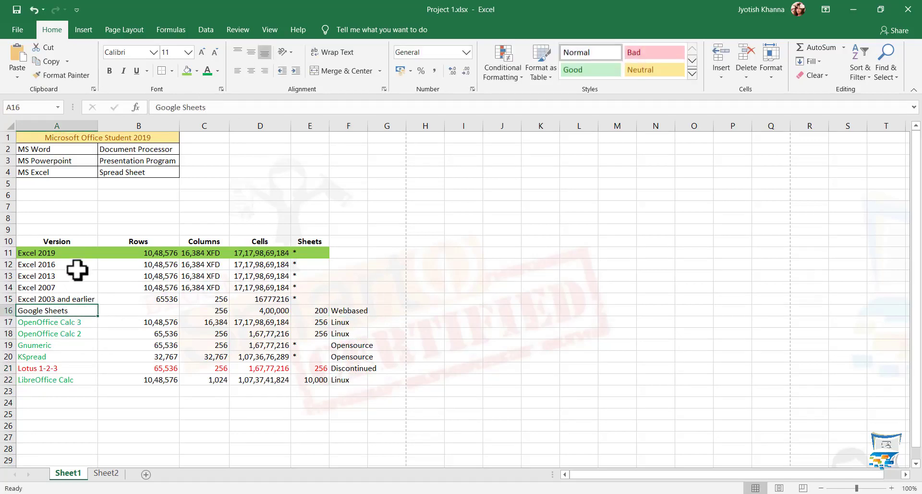
# Step: Compare the Excel 2019 and Google Sheets entries in the version table
pyautogui.click(79, 251)
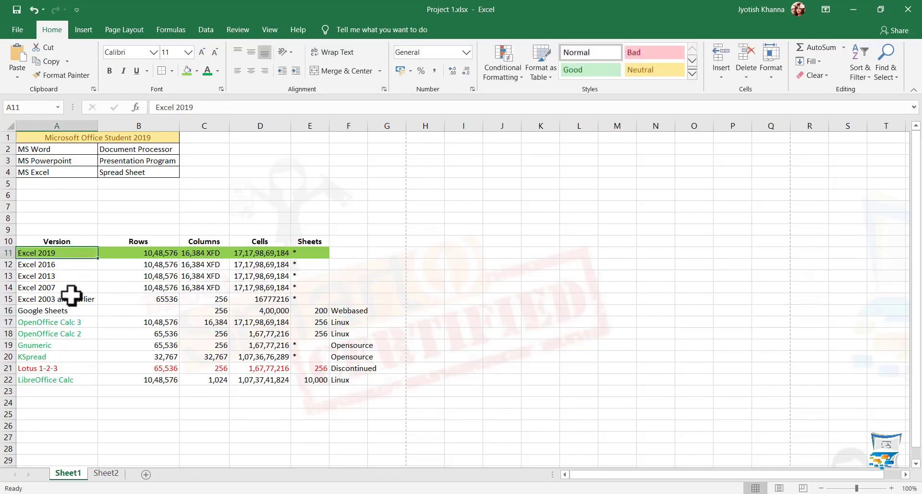
pyautogui.click(38, 309)
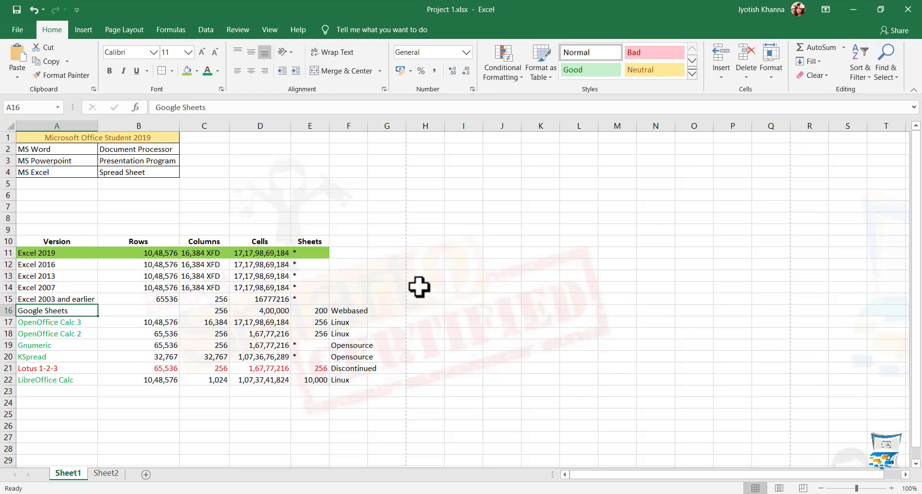
pyautogui.click(73, 252)
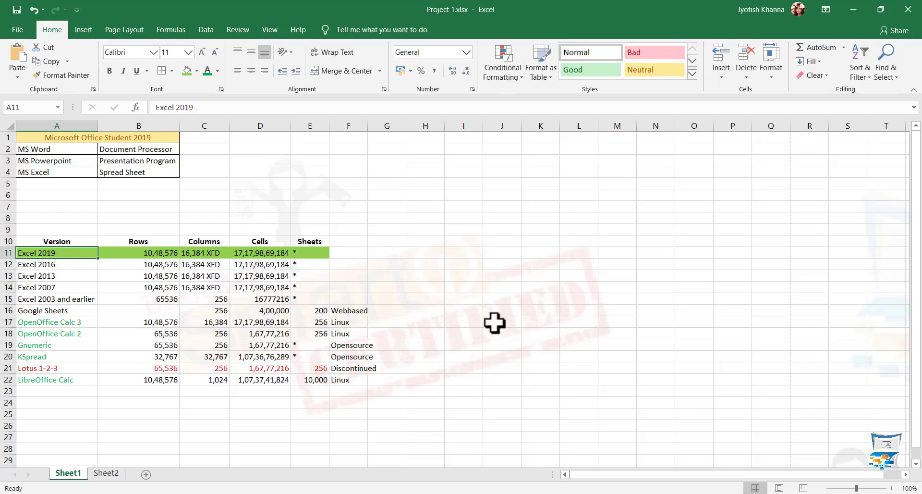
pyautogui.click(353, 311)
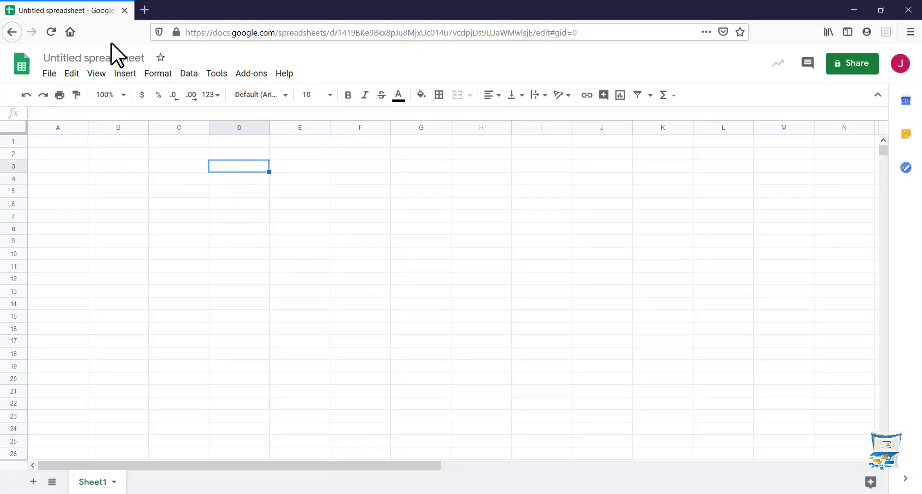
# Step: Examine the blank spreadsheet open in Google Sheets, including its web address and cell grid
pyautogui.click(235, 161)
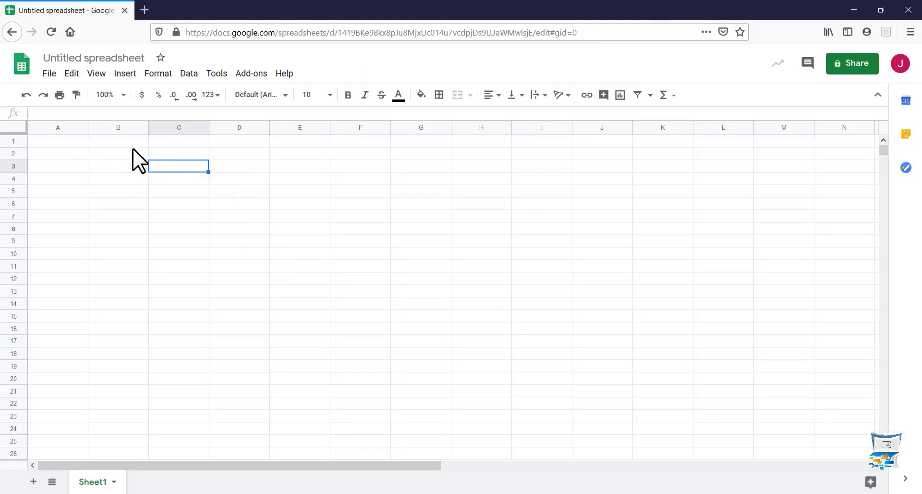
pyautogui.click(115, 156)
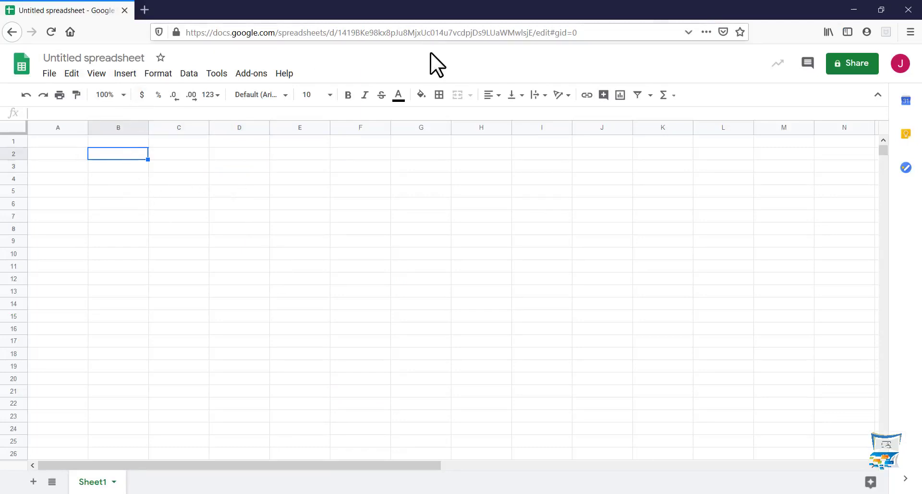
pyautogui.click(263, 200)
pyautogui.click(197, 188)
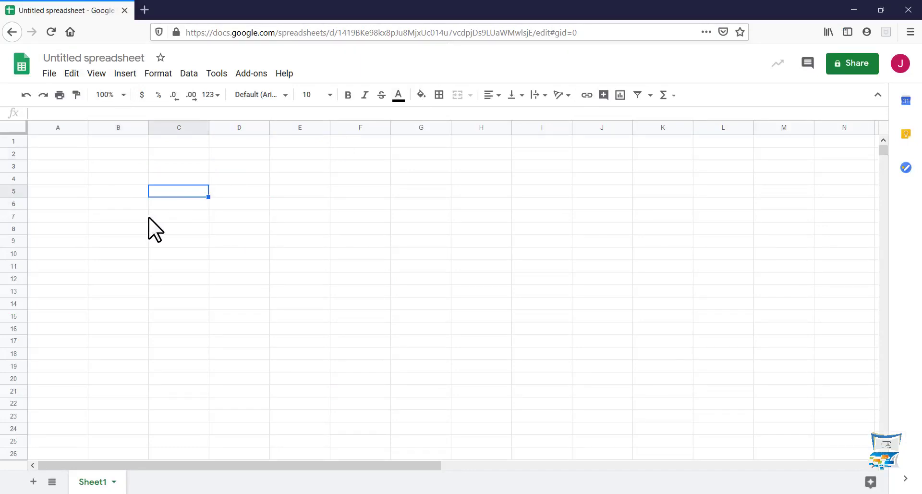
pyautogui.click(101, 216)
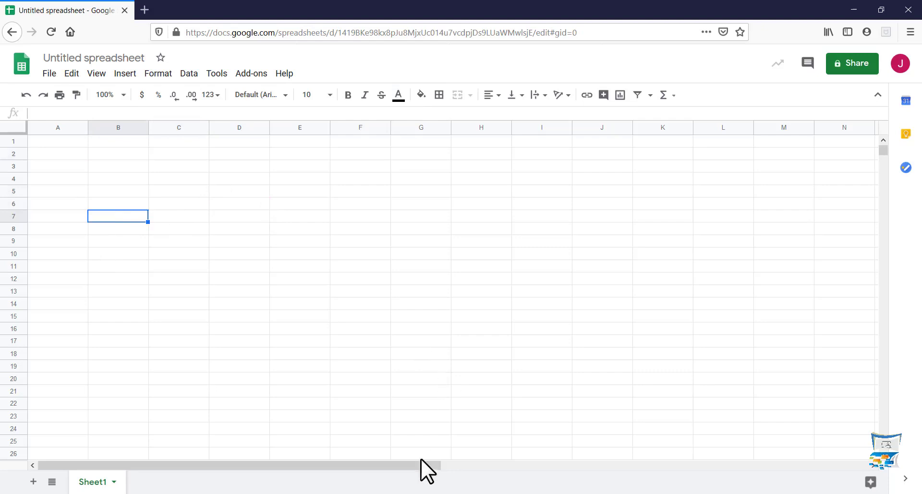
pyautogui.moveTo(402, 481)
pyautogui.click(248, 190)
pyautogui.click(213, 252)
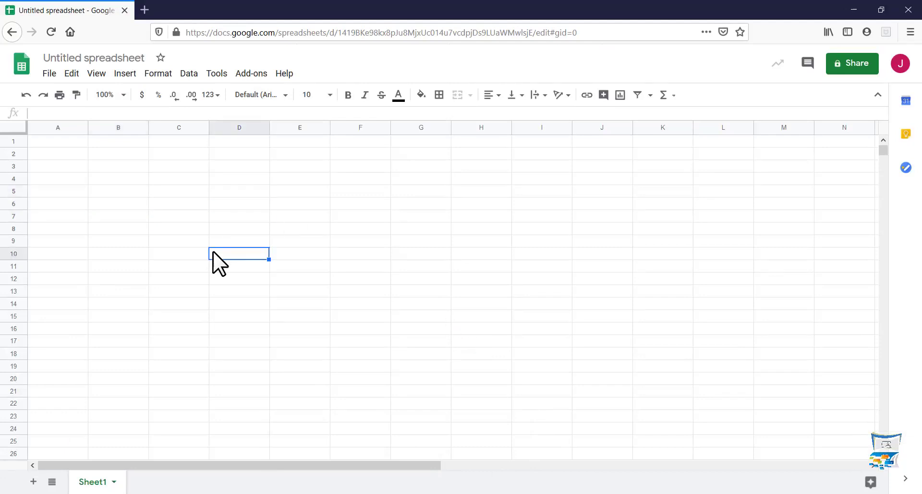
pyautogui.click(587, 215)
pyautogui.click(44, 166)
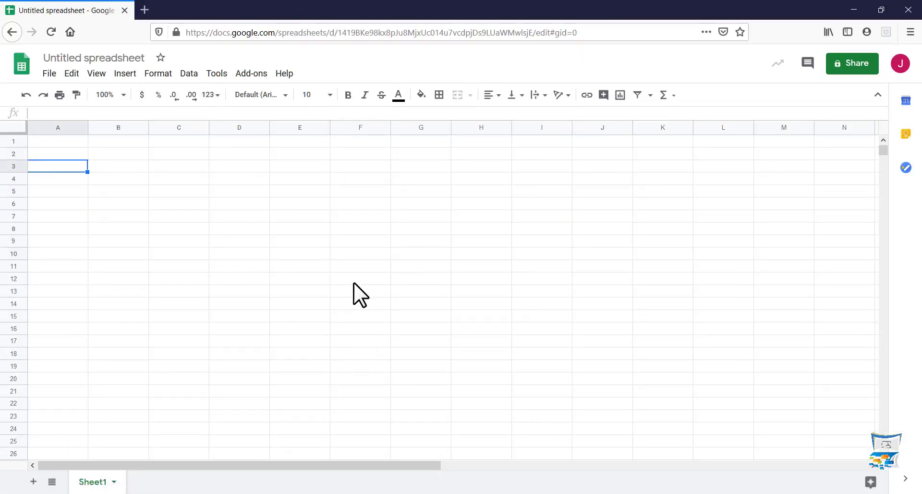
# Step: Switch to the Excel workbook and enter Excel Basics in A36 and Excel Advance in A37 of the Introduction sheet
pyautogui.hotkey('alt', 'Tab')
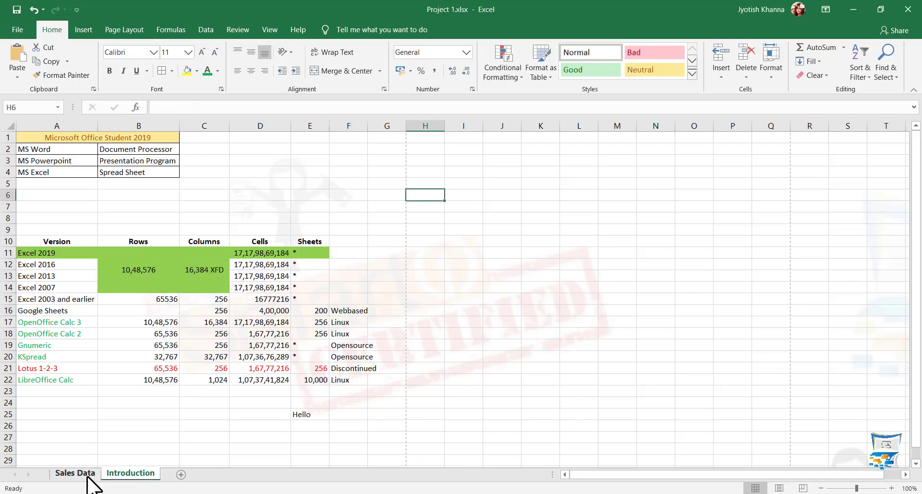
pyautogui.scroll(-8, 88, 273)
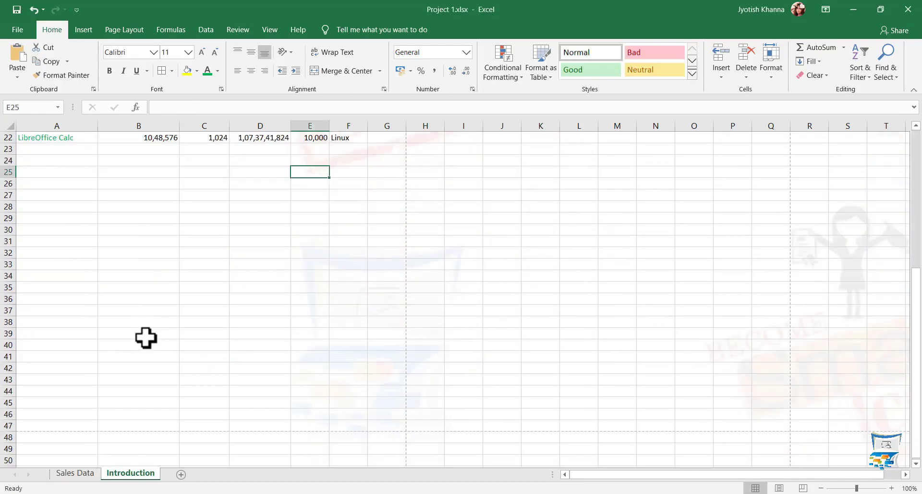
pyautogui.click(78, 264)
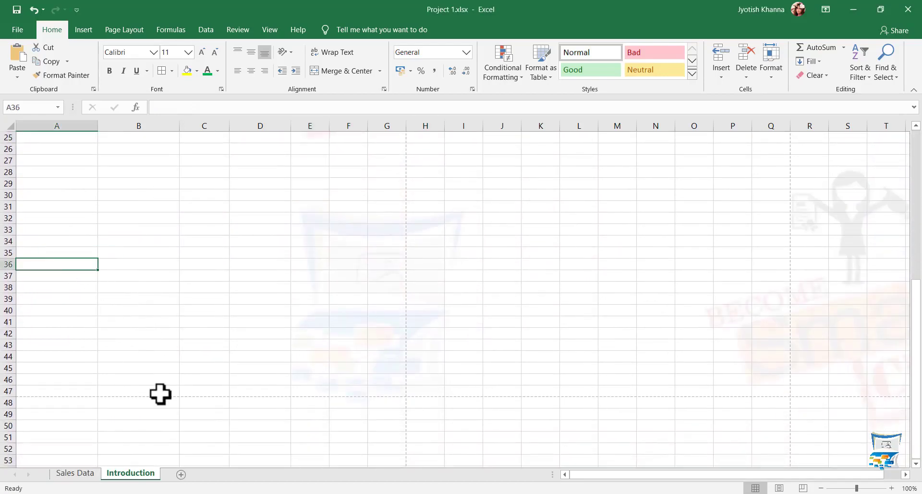
pyautogui.write('Excel Basics')
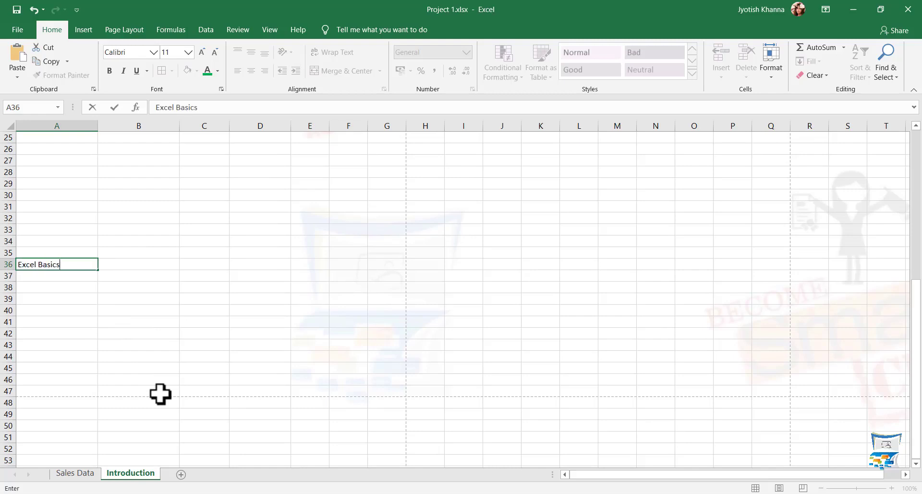
pyautogui.press('Return')
pyautogui.write('Excel ')
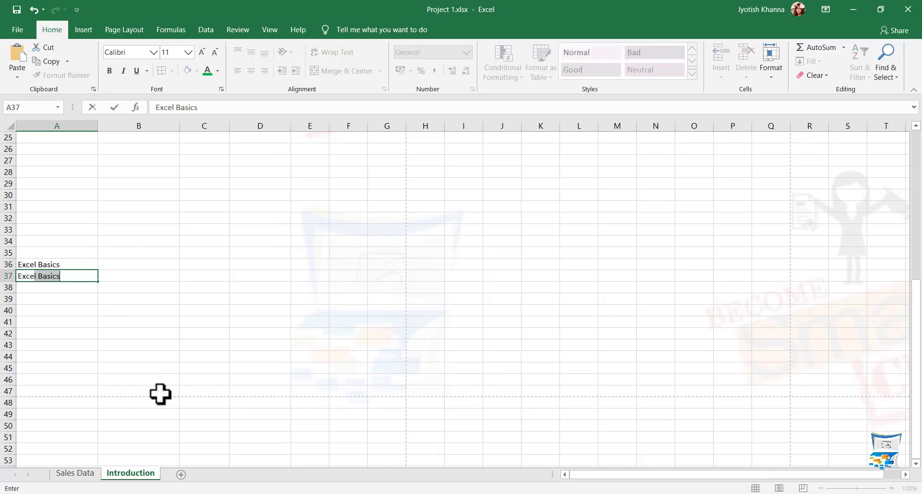
pyautogui.write('Advance')
pyautogui.hotkey('ctrl', 'Return')
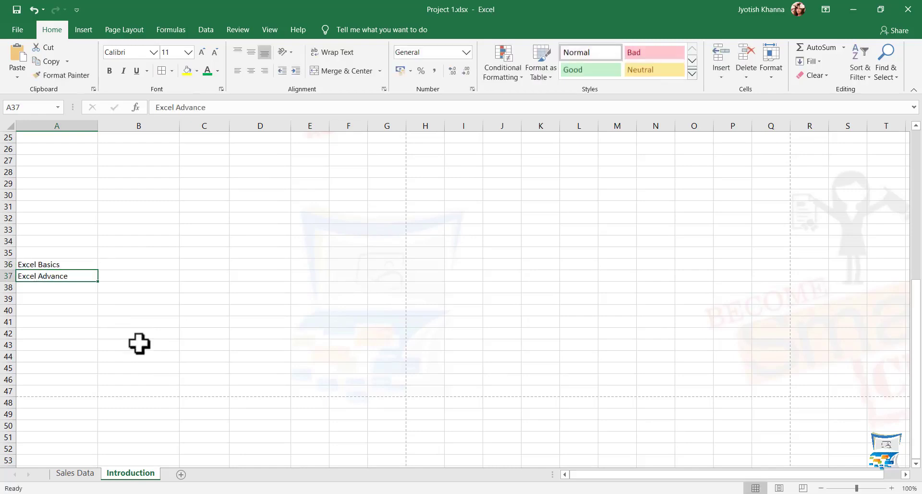
# Step: Enter VITAL SERIES in B36 beside Excel Basics and IMPEL SERIES in B37 beside Excel Advance
pyautogui.click(79, 265)
pyautogui.click(117, 265)
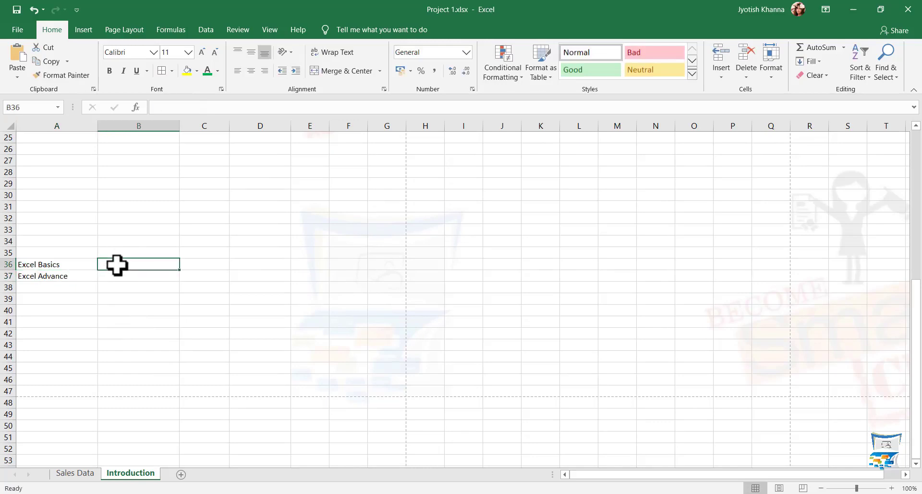
pyautogui.write('VITAL SERIES')
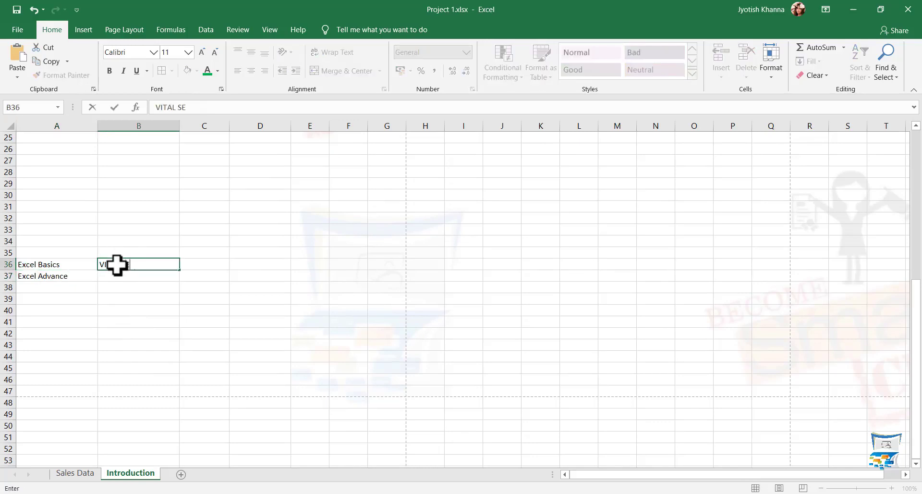
pyautogui.press('Return')
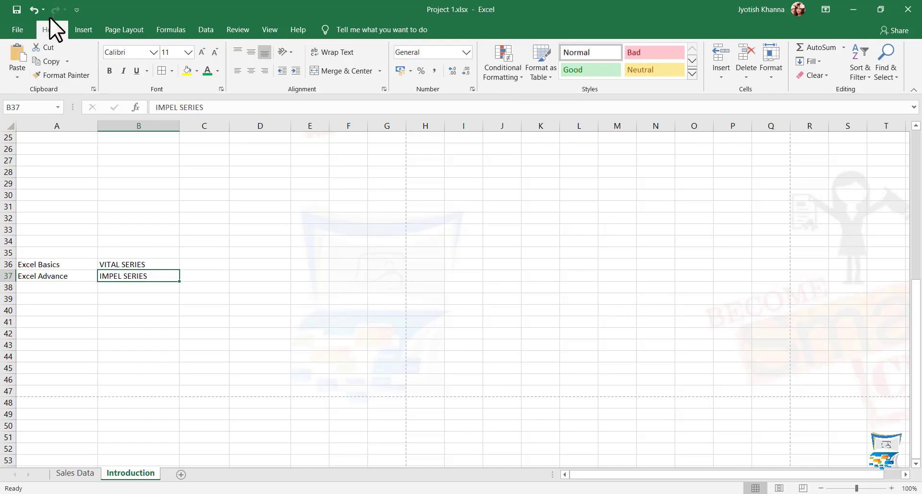
pyautogui.click(83, 30)
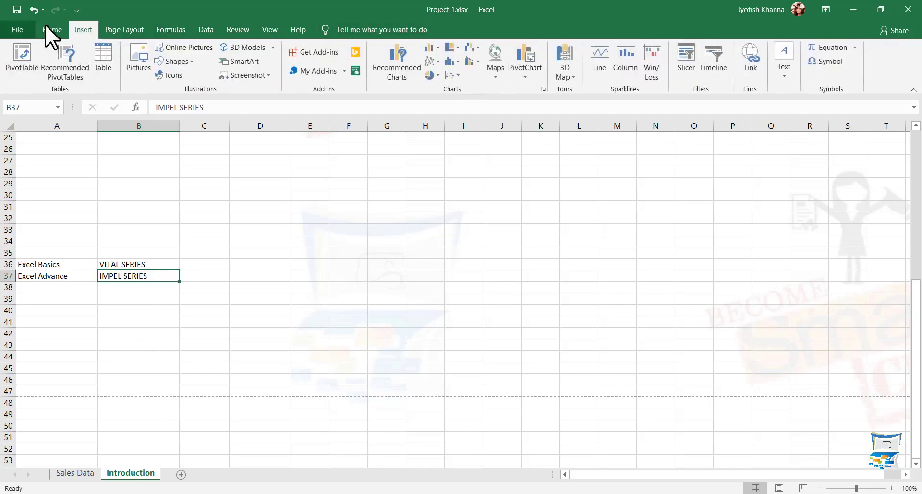
# Step: Look through the page layout, formula, data and review commands, selecting the Excel Basics and Excel Advance cells A36 and A37 along the way
pyautogui.click(136, 28)
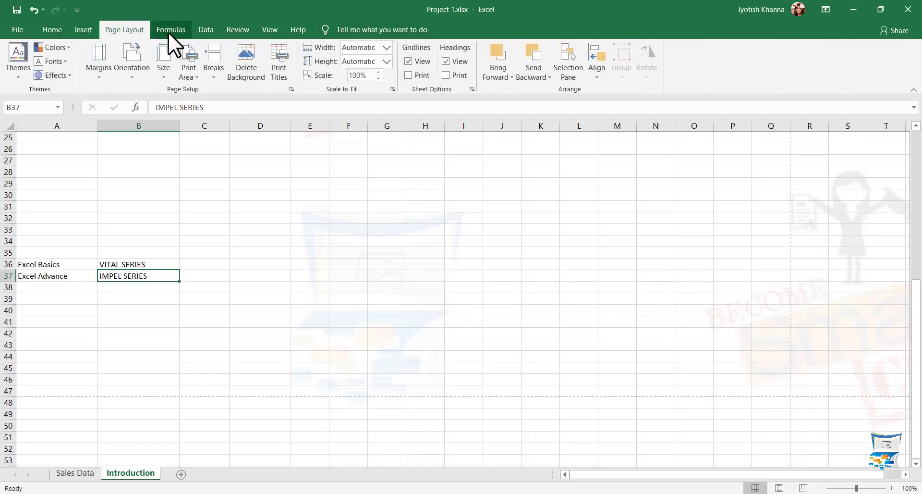
pyautogui.click(168, 31)
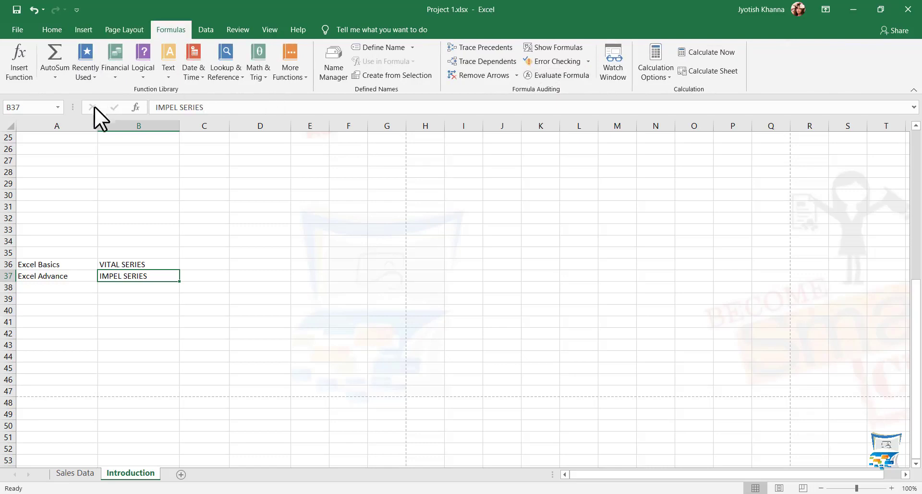
pyautogui.click(50, 264)
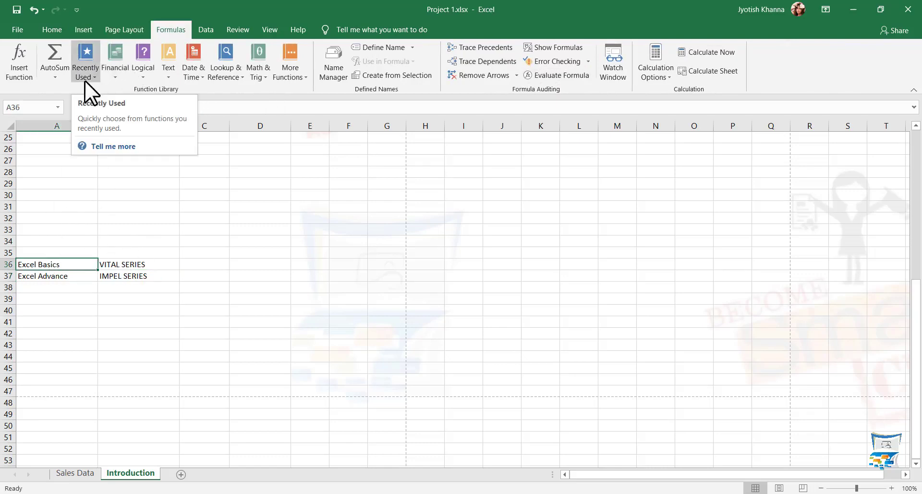
pyautogui.click(50, 271)
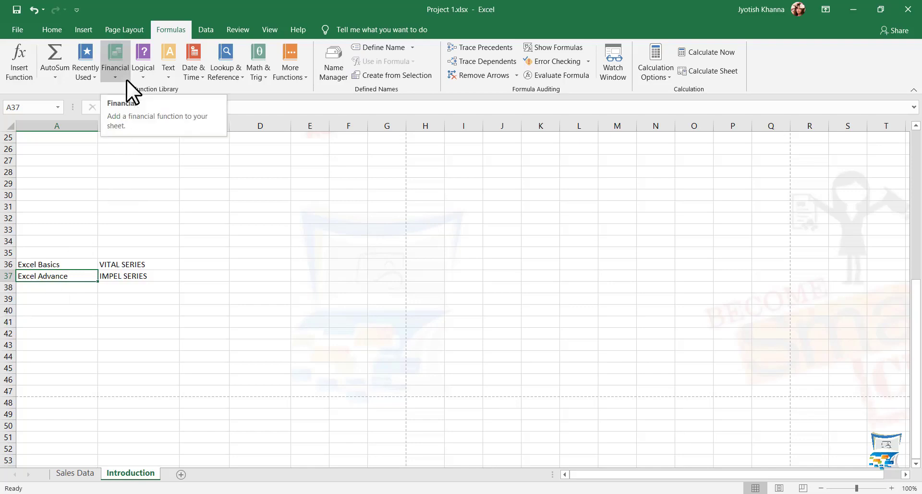
pyautogui.click(201, 30)
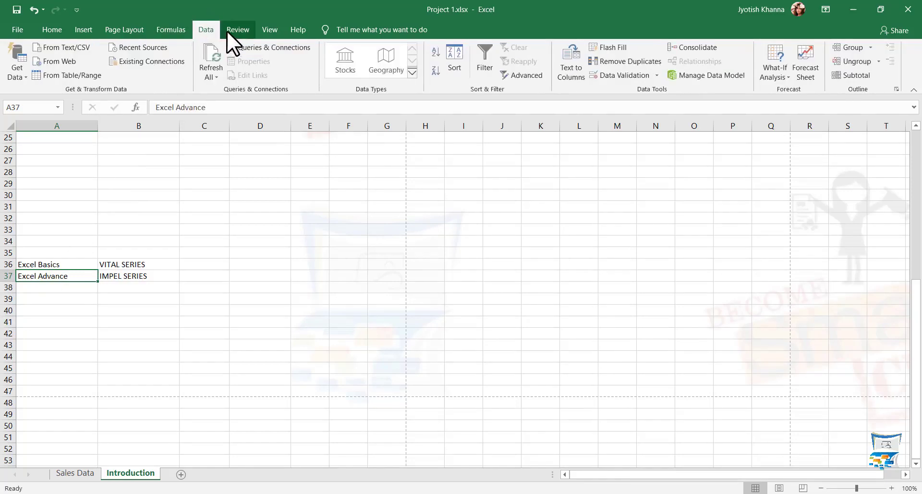
pyautogui.click(227, 31)
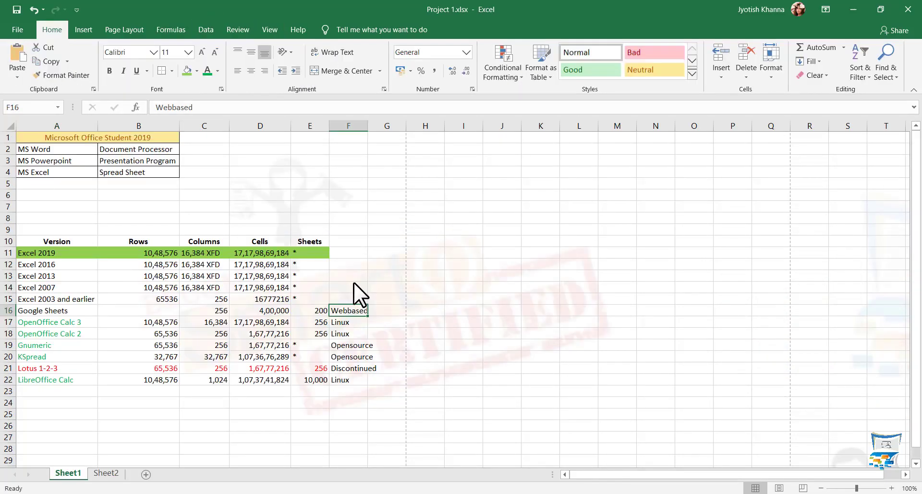